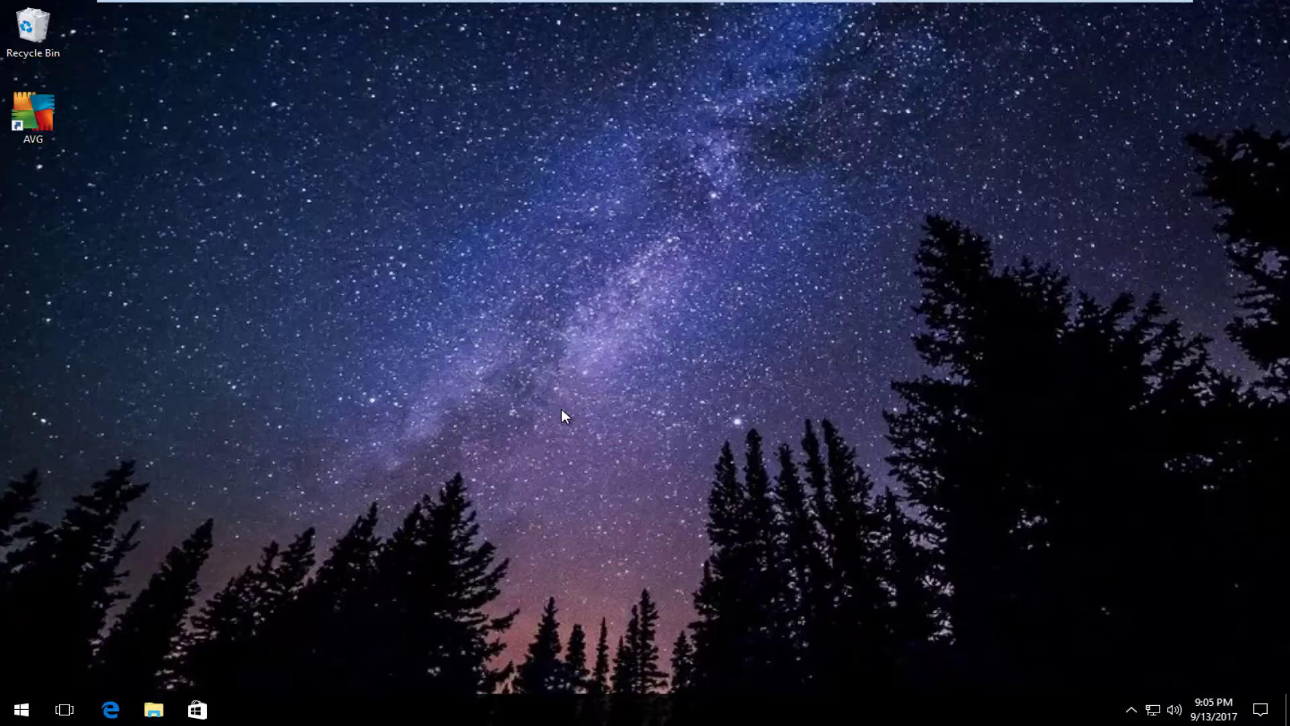
Launch AVG AntiVirus Free from its desktop shortcut
double_click(32, 116)
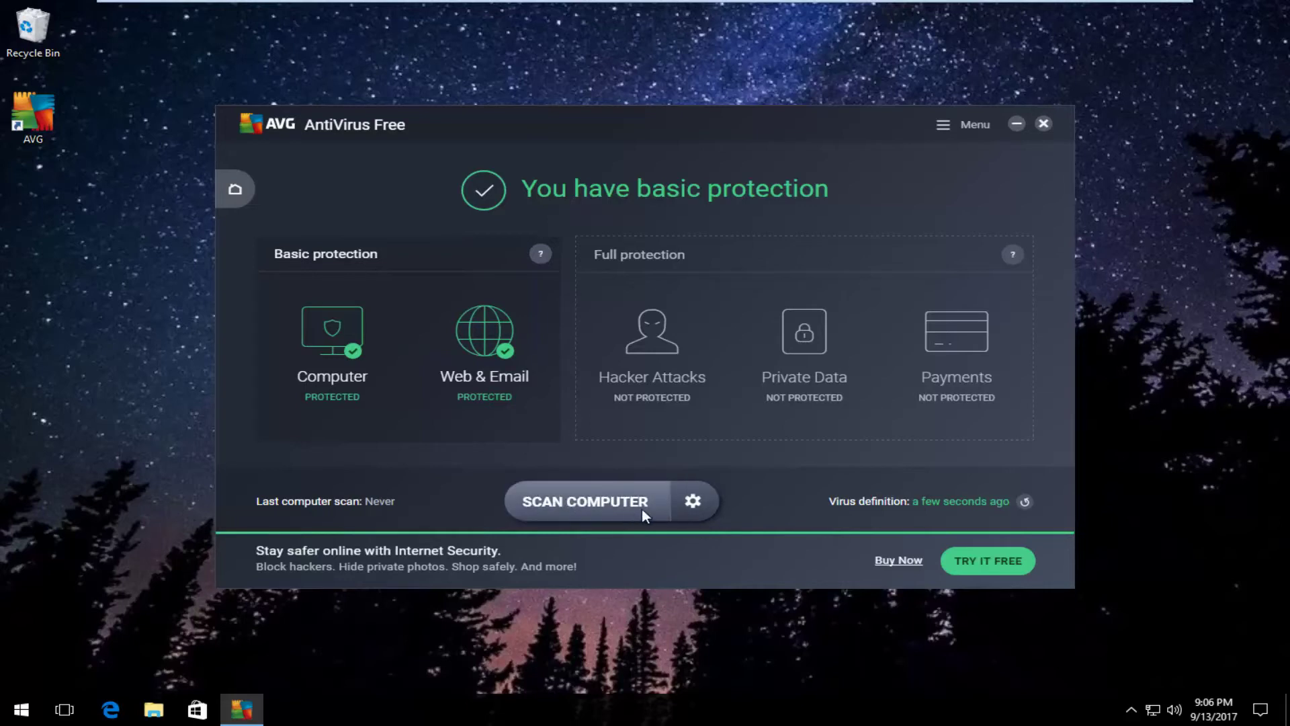
Go to the Other Scans page via the gear icon beside SCAN COMPUTER
click(694, 502)
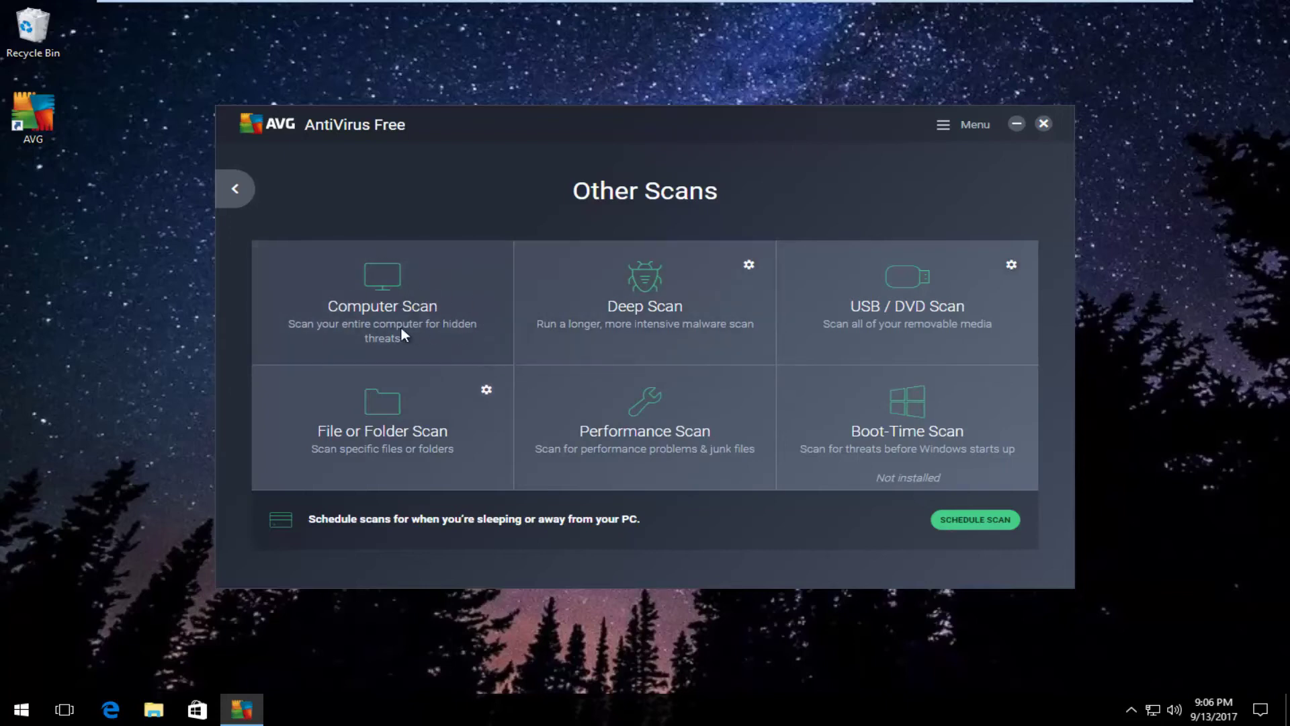
Choose the Computer Scan tile on the Other Scans page
click(372, 292)
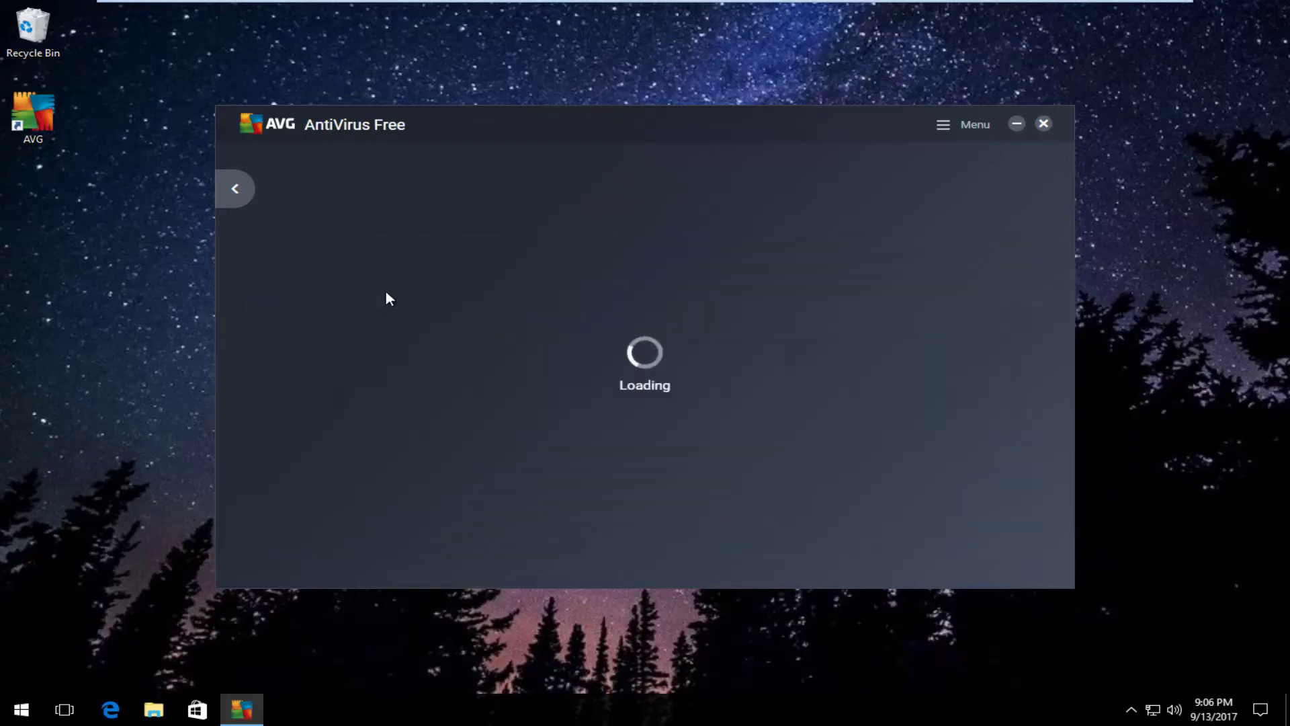